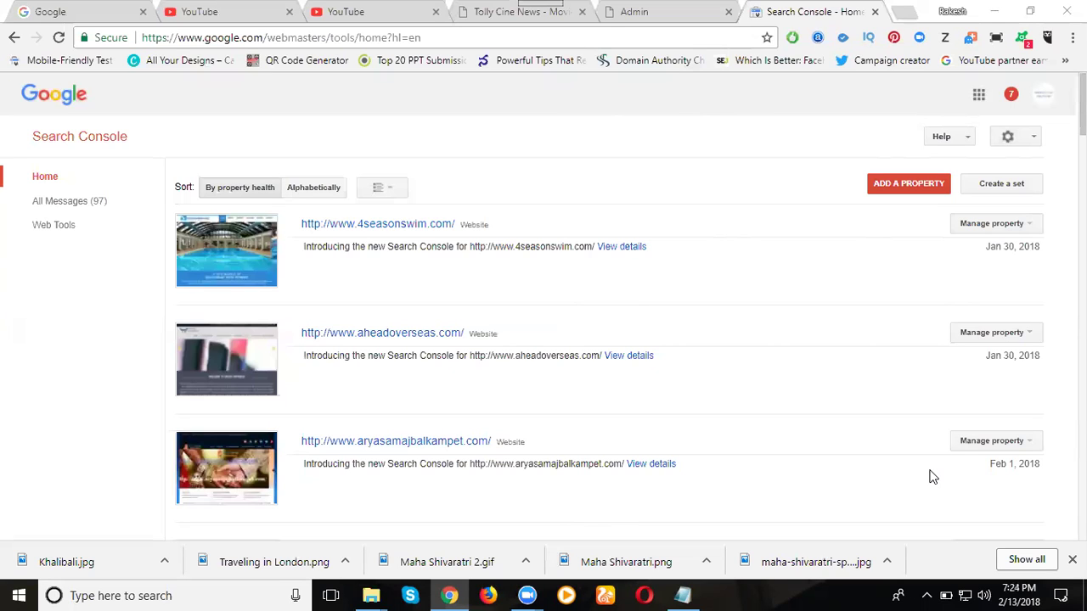
left_click(478, 15)
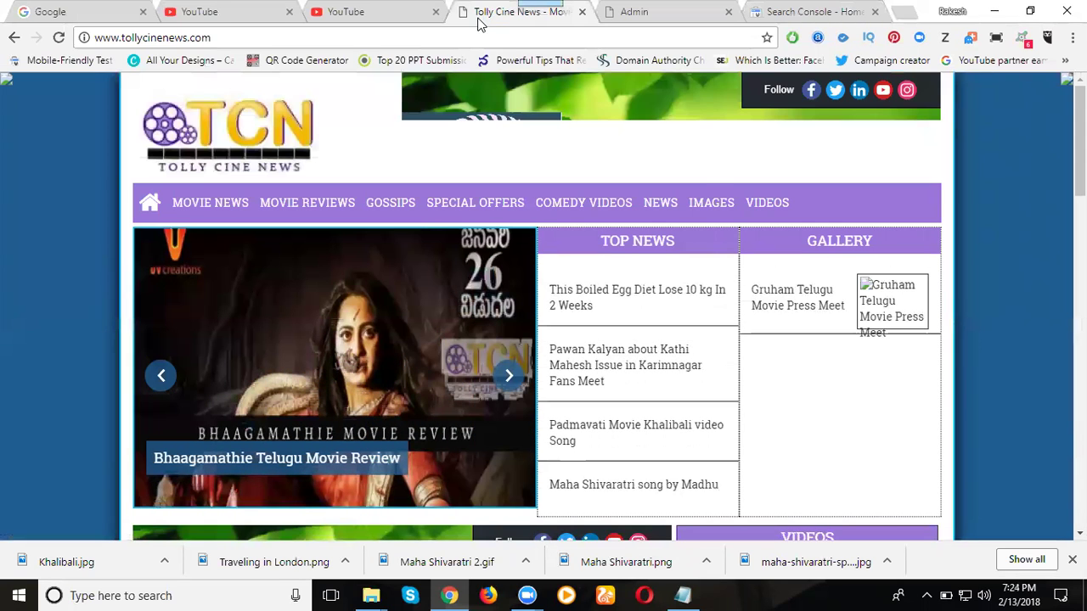
left_click(811, 12)
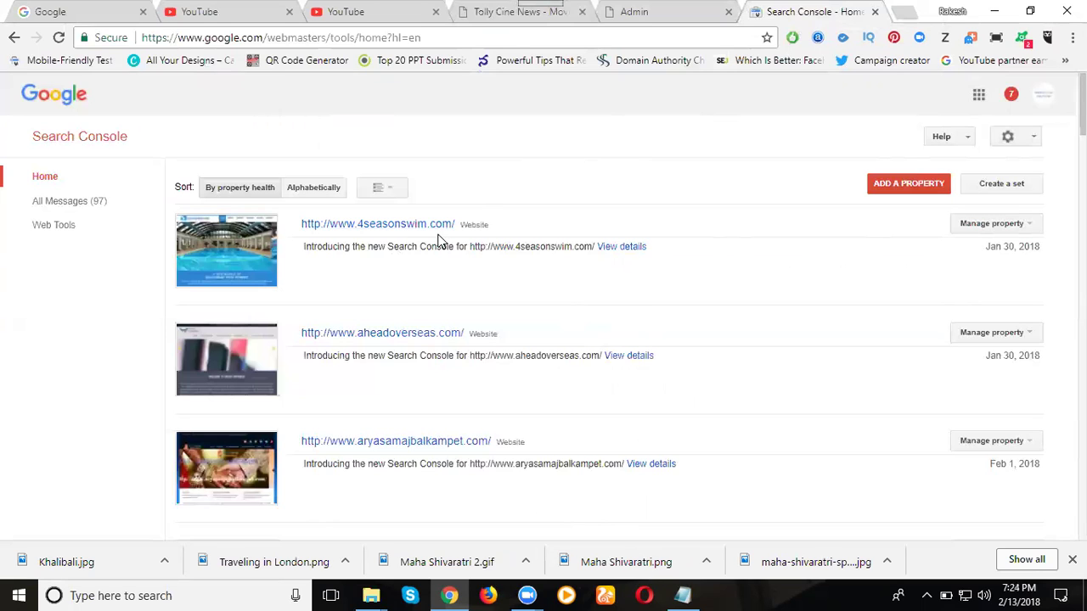
scroll(440, 242, "down", 1)
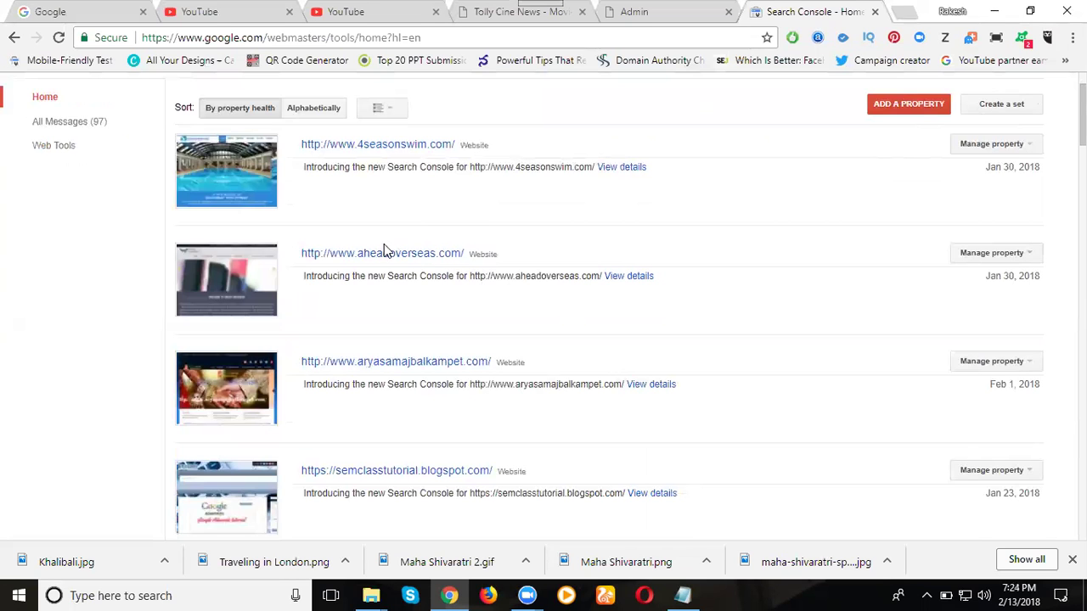
scroll(373, 246, "down", 7)
scroll(369, 254, "down", 15)
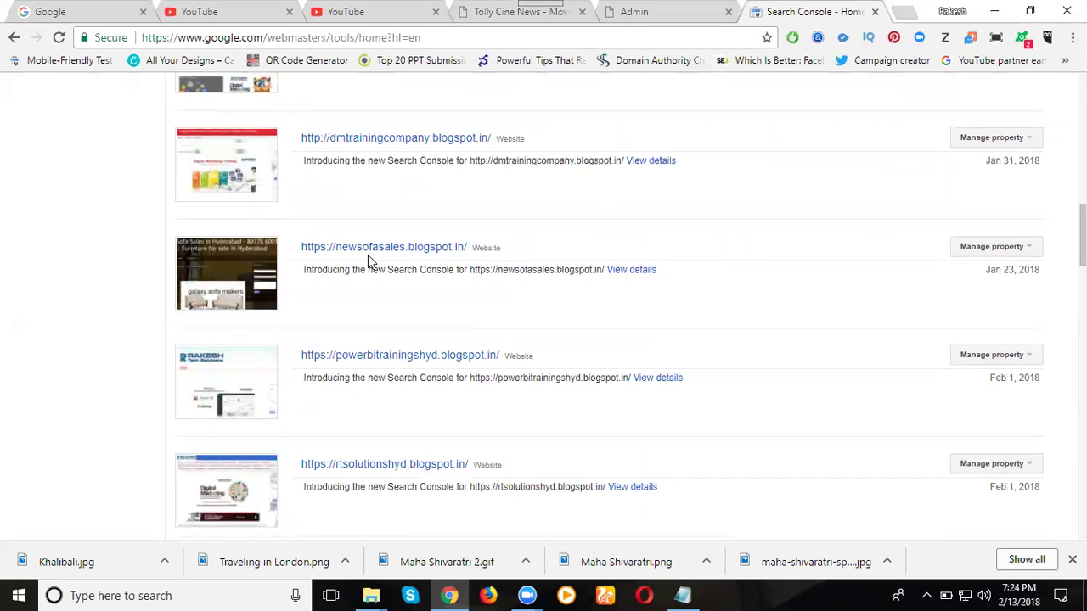
scroll(369, 262, "down", 9)
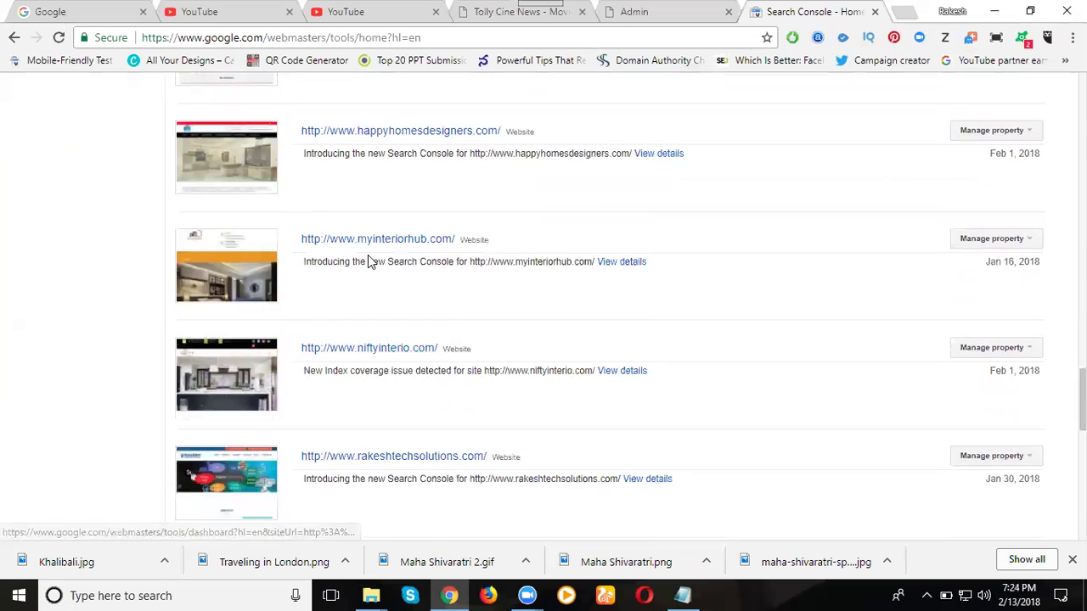
left_click(370, 286)
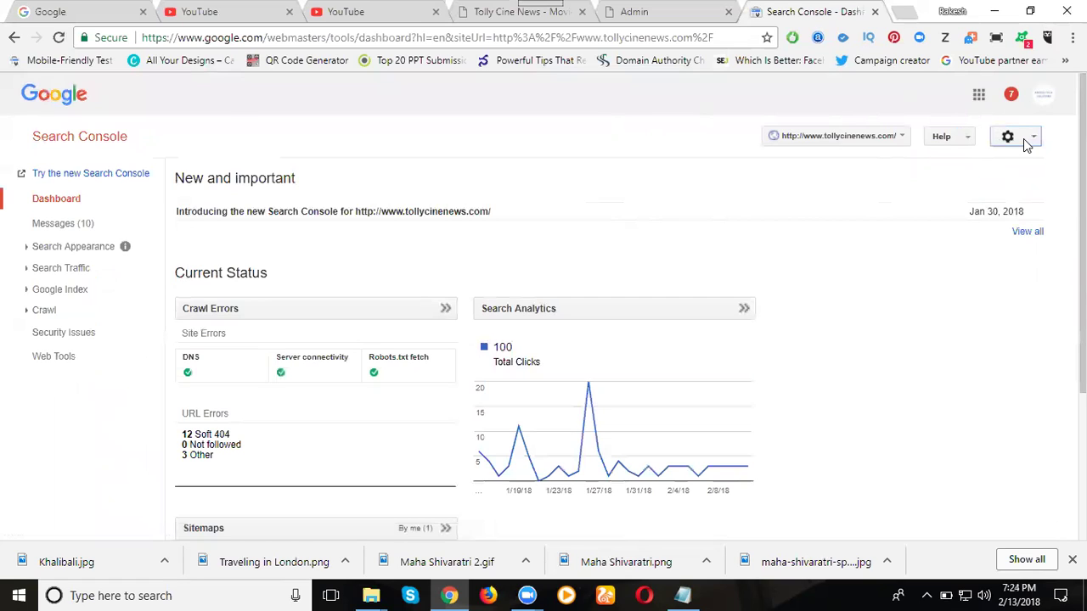
Enlarge the page view to 125% and open the property's Users and Property Owners page.
left_click(1023, 143)
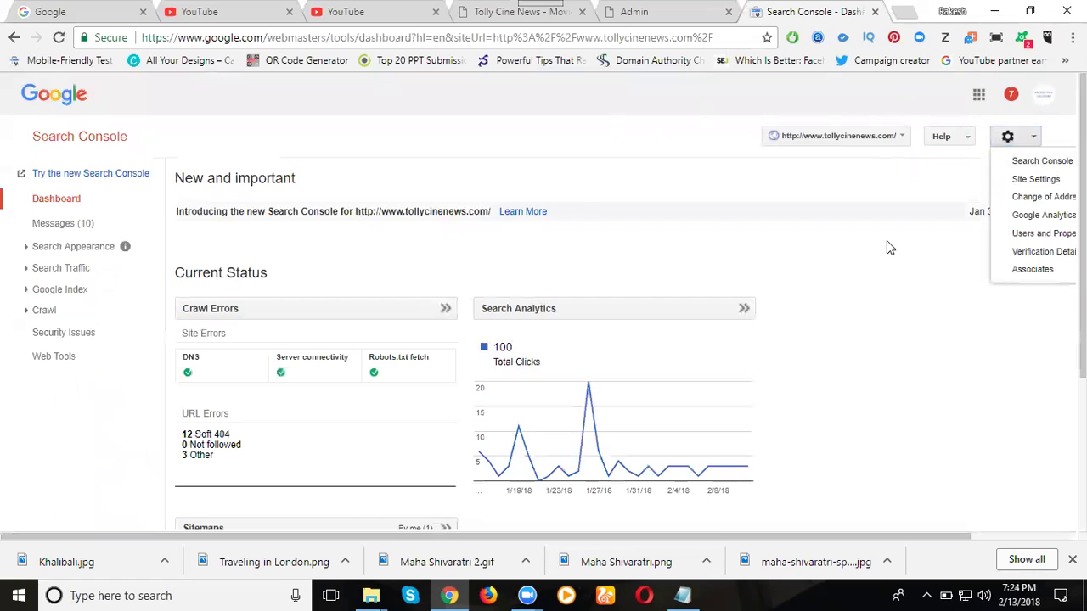
key("ctrl+plus")
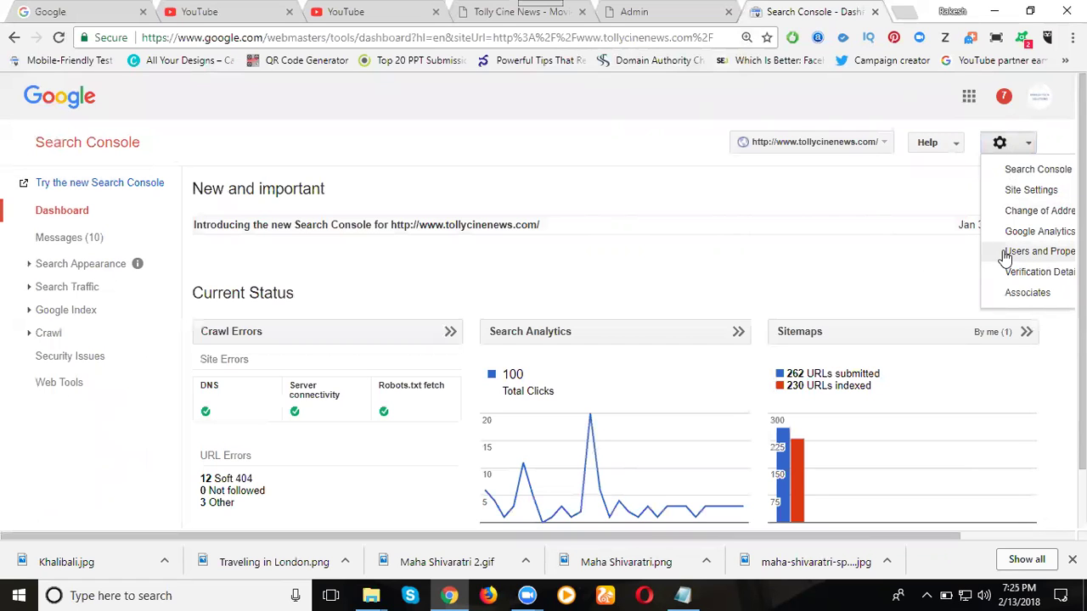
key("ctrl+plus")
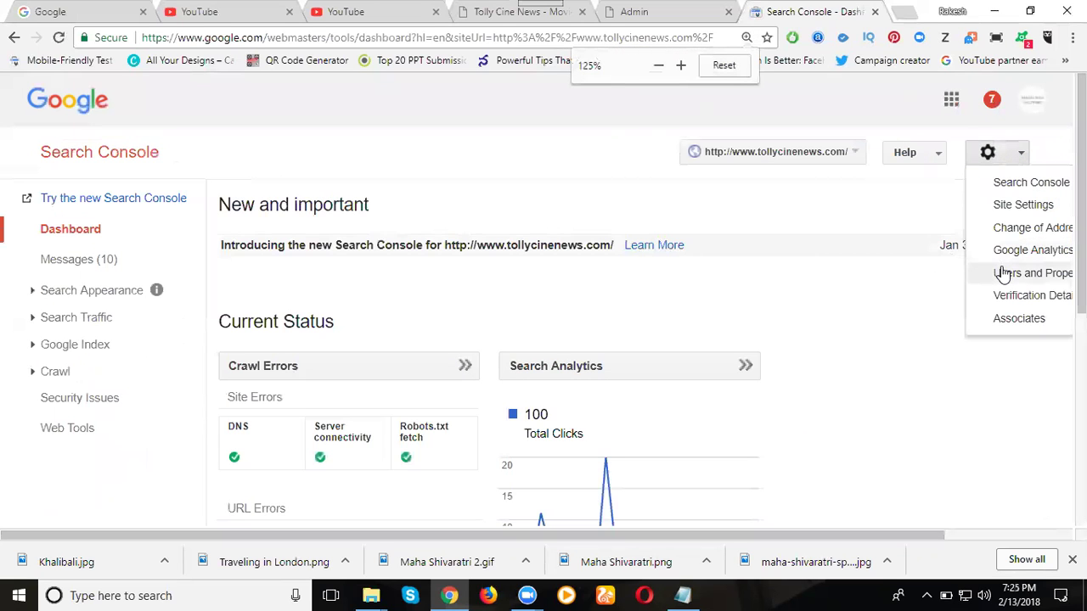
left_click(1002, 272)
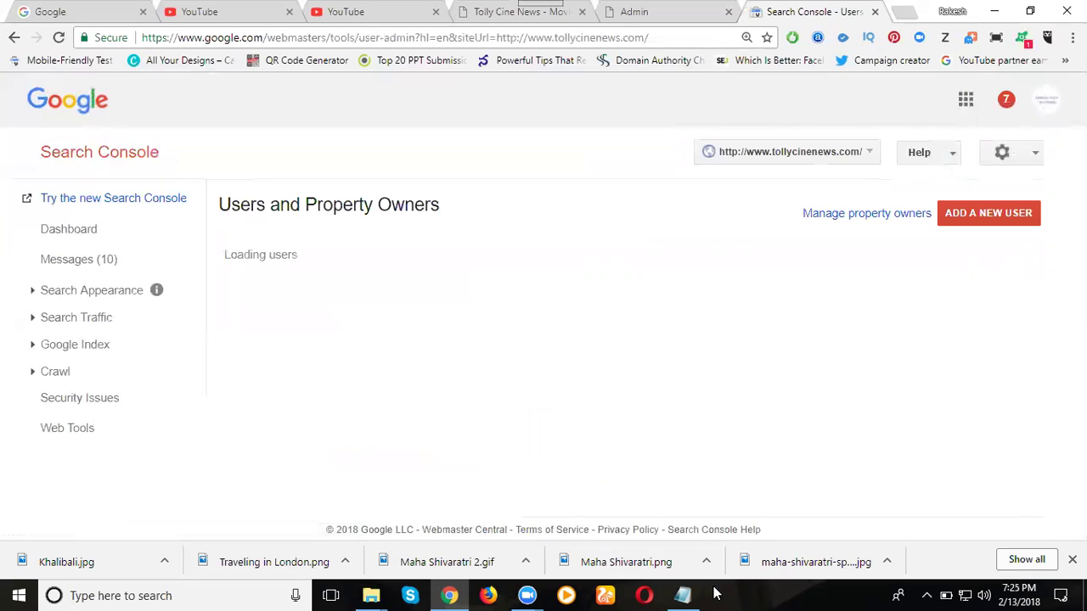
Switch to Notepad, copy the new user's email address, and return to Search Console.
left_click(682, 595)
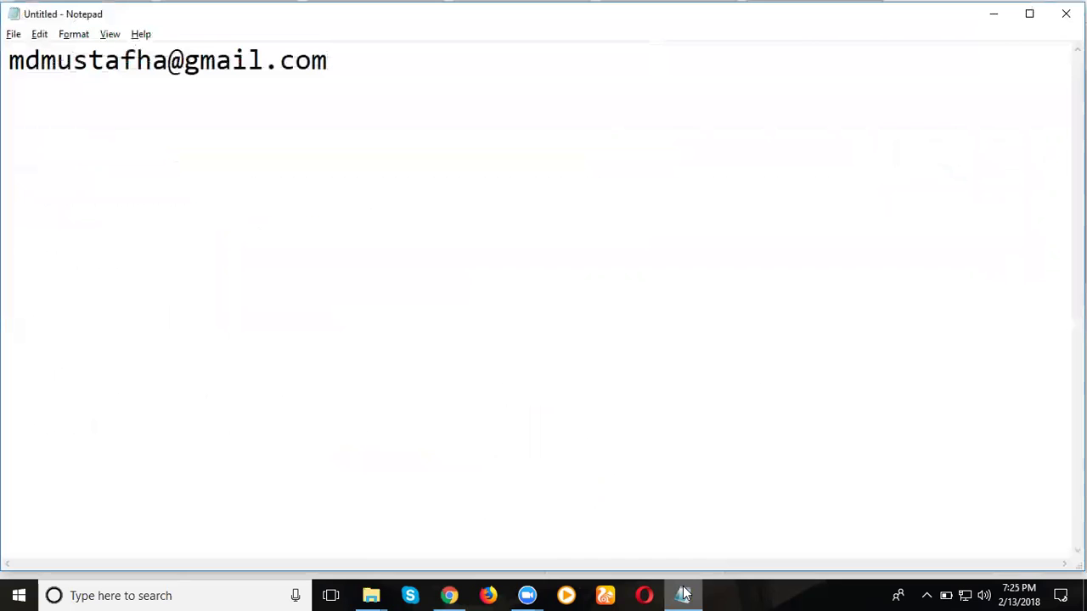
key("ctrl+a")
left_click(682, 595)
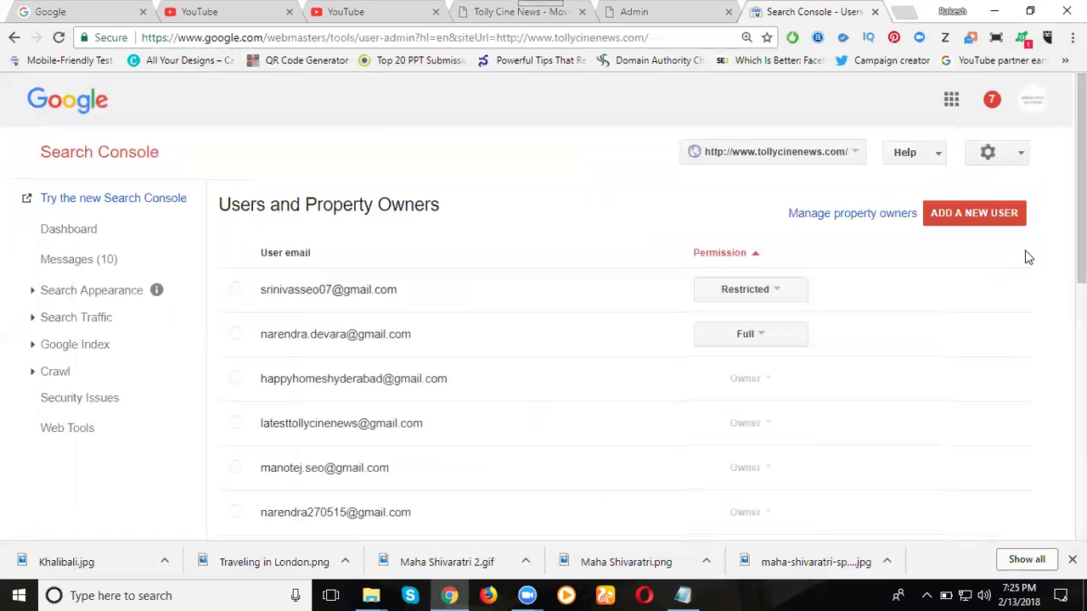
Add a new user to the property with the copied email address and Full permission.
left_click(990, 215)
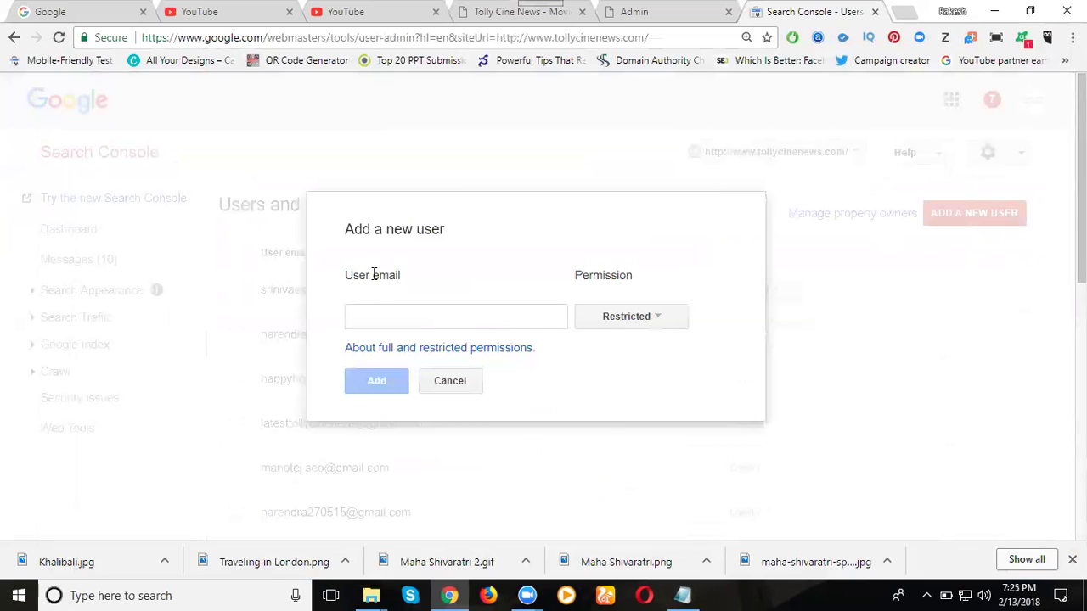
left_click(385, 311)
key("ctrl+v")
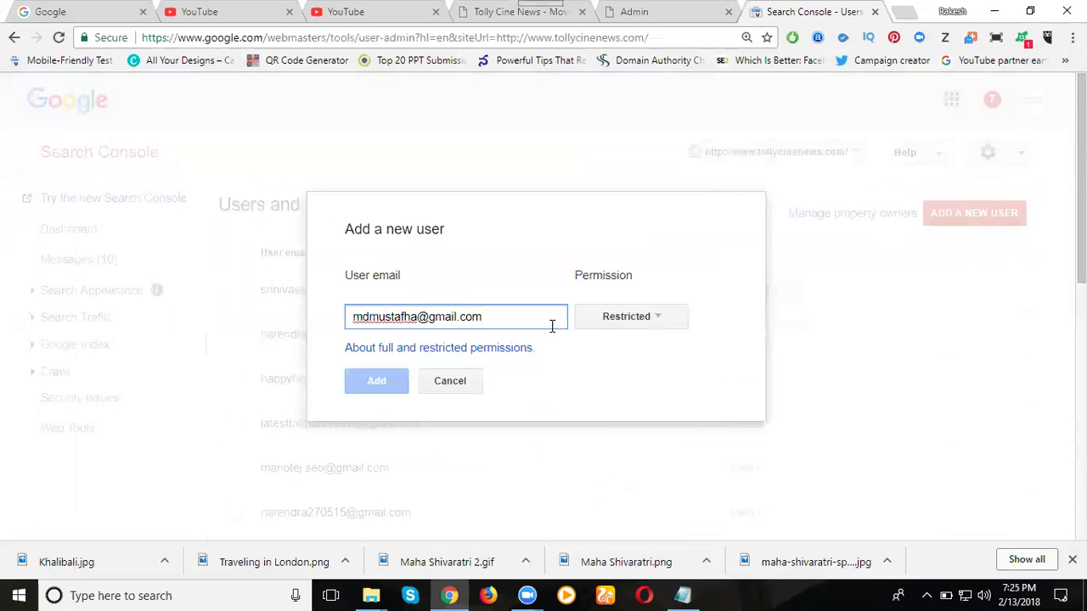
left_click(633, 327)
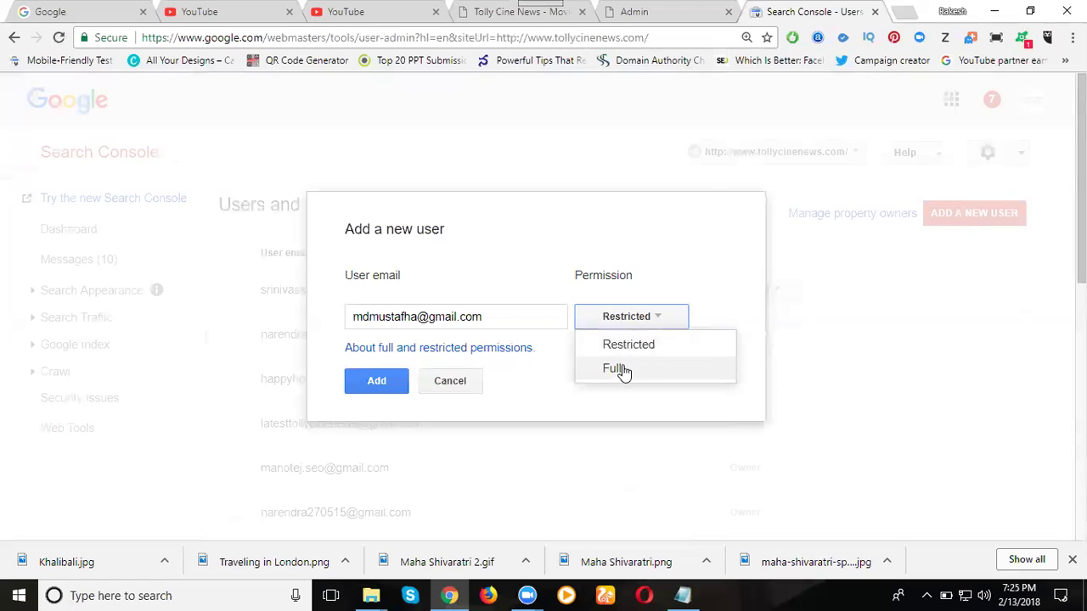
left_click(623, 370)
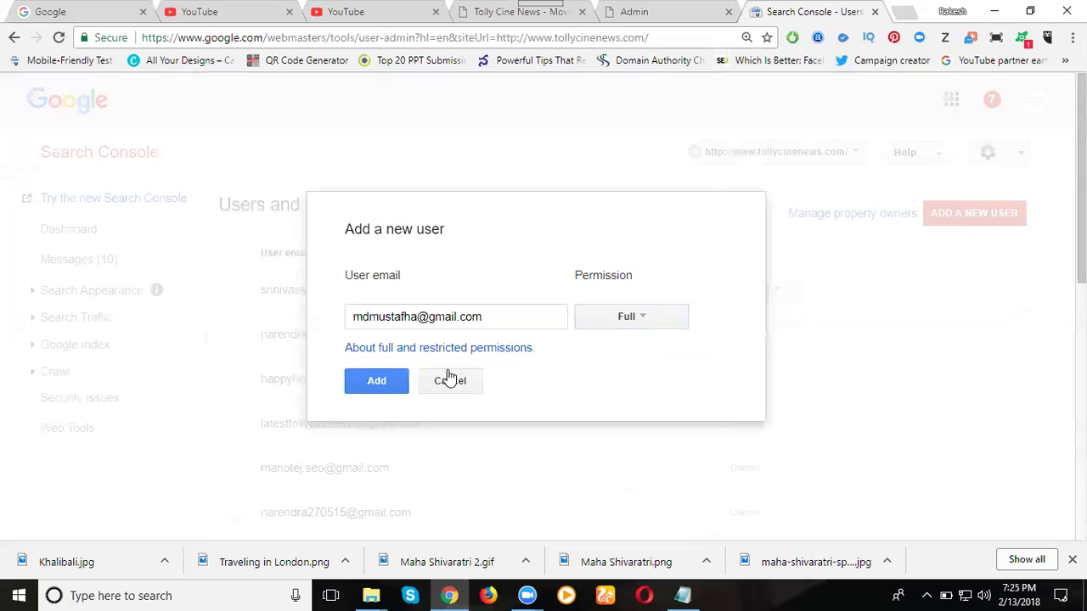
left_click(380, 381)
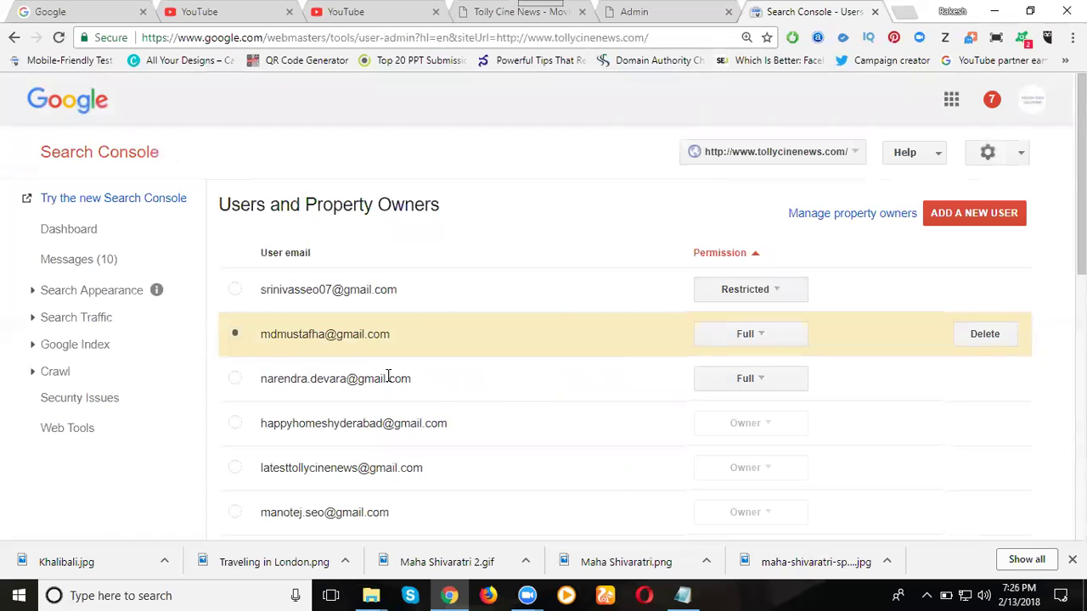
Remove the user with Restricted permission from the property.
left_click(237, 293)
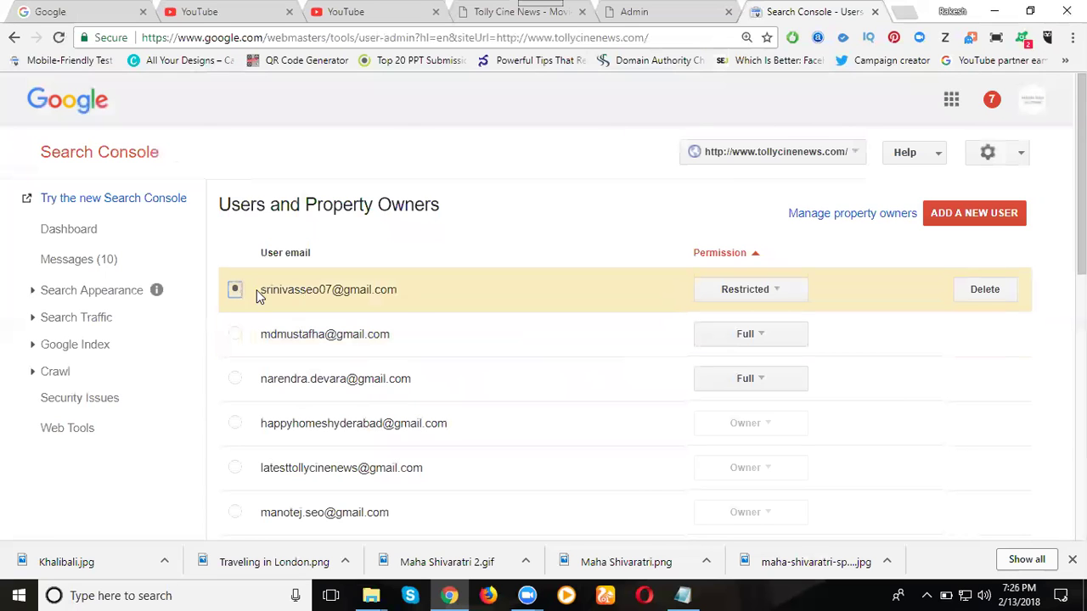
left_click(985, 290)
left_click(460, 346)
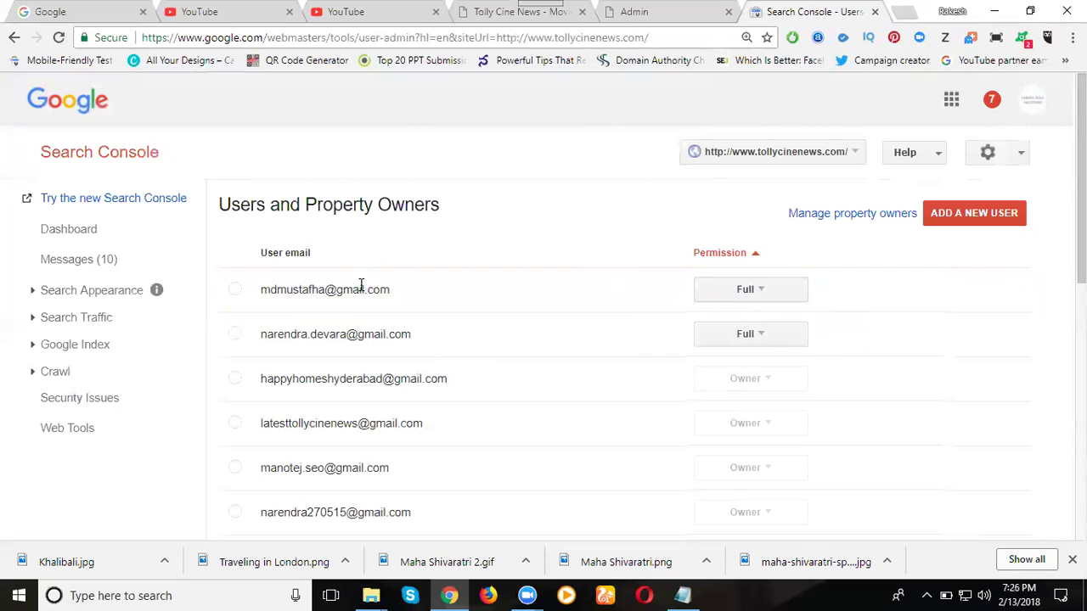
Remove the older Full-permission user listed just below the newly added user.
scroll(331, 338, "down", 1)
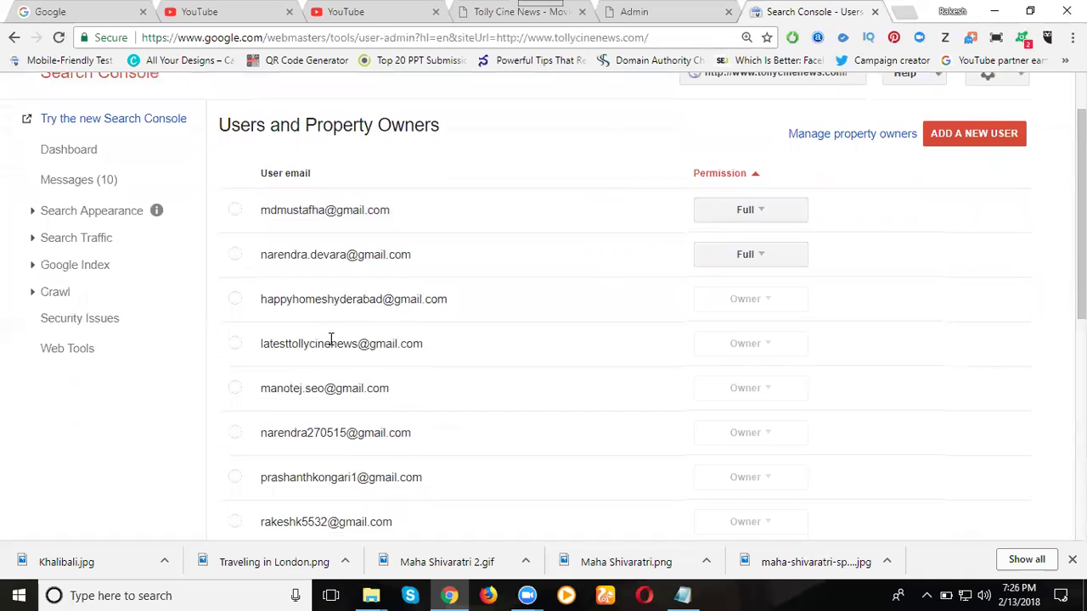
left_click(229, 256)
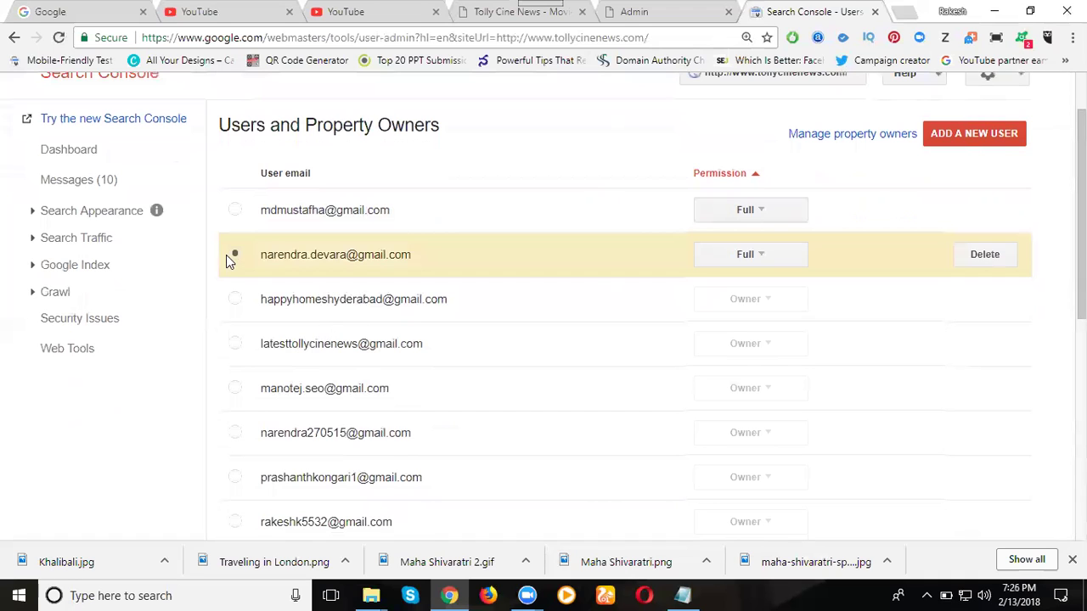
left_click(982, 256)
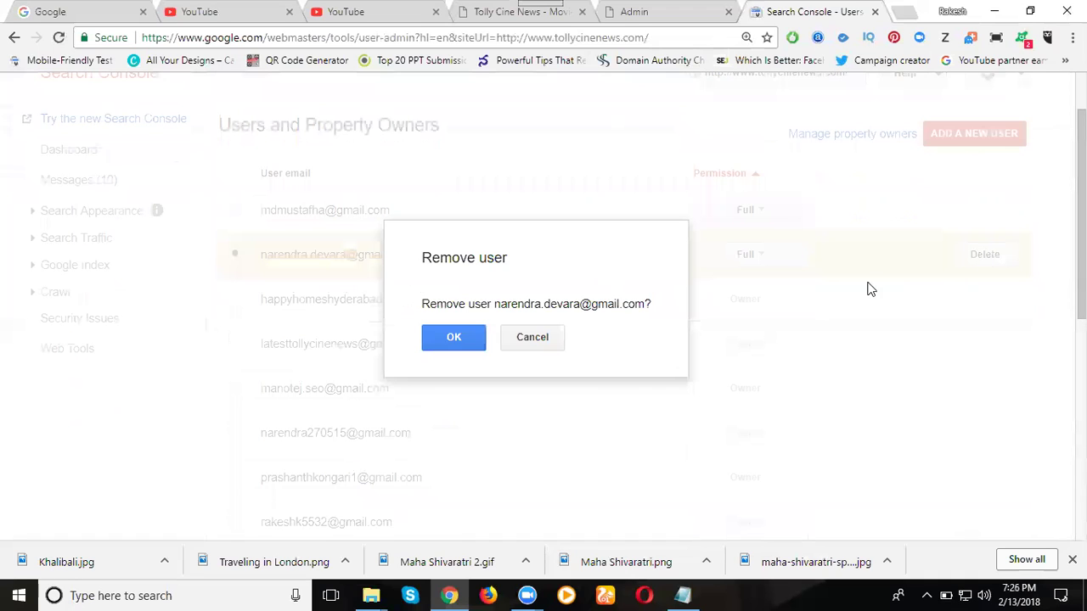
left_click(447, 338)
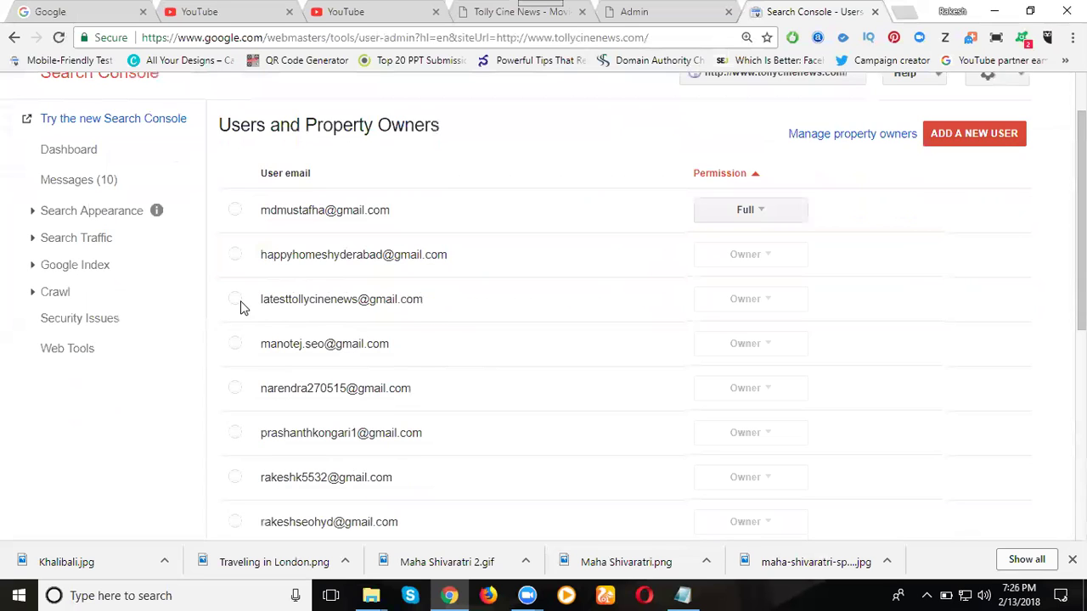
Compare the change and removal options for property owners with those for the newly added Full-permission user.
left_click(235, 255)
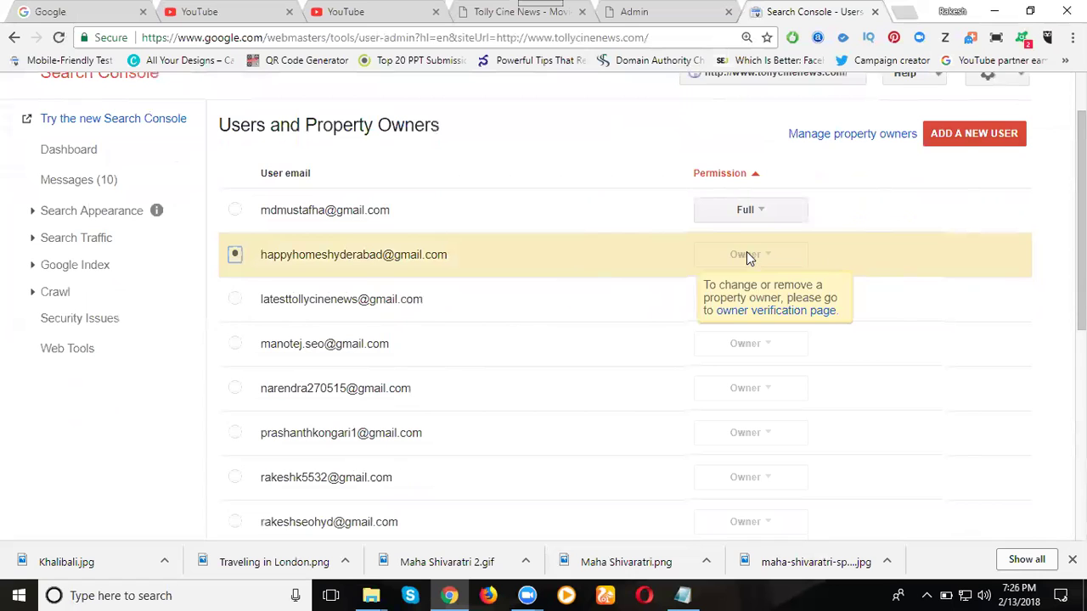
scroll(767, 416, "down", 2)
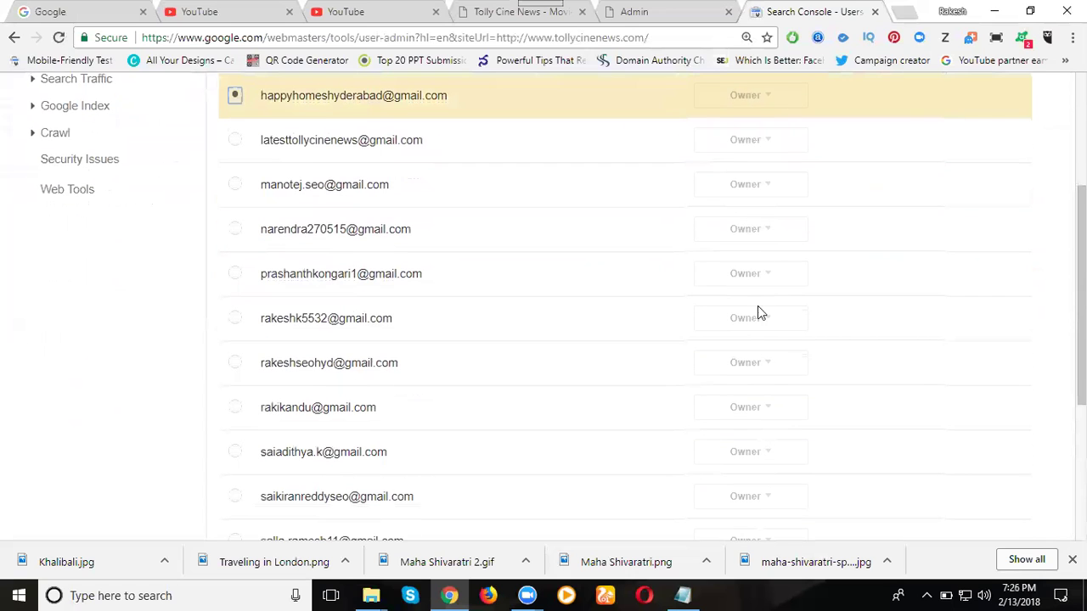
scroll(772, 413, "down", 2)
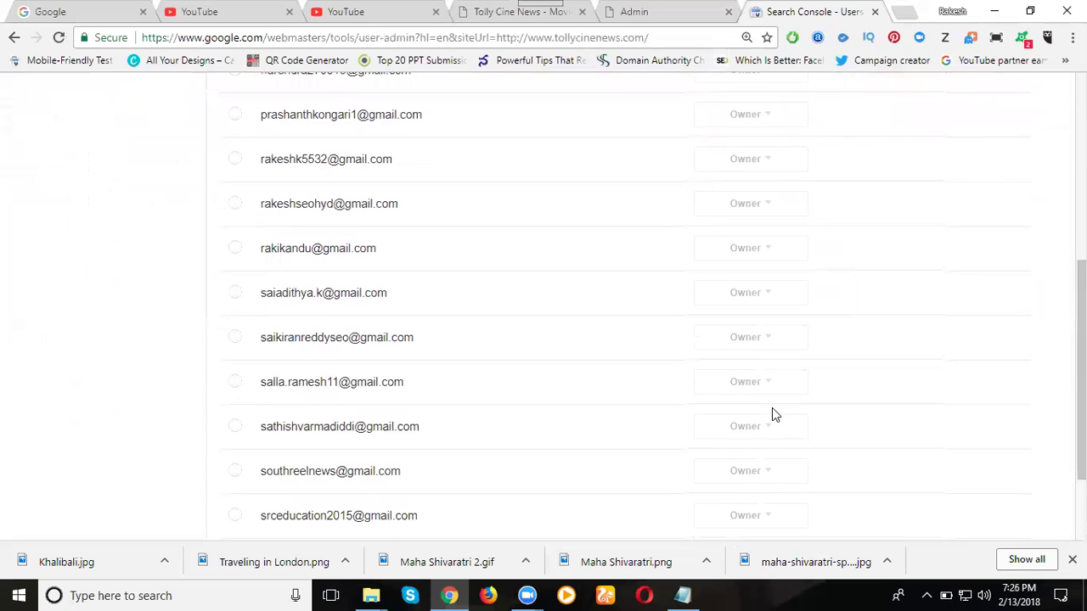
scroll(772, 414, "down", 2)
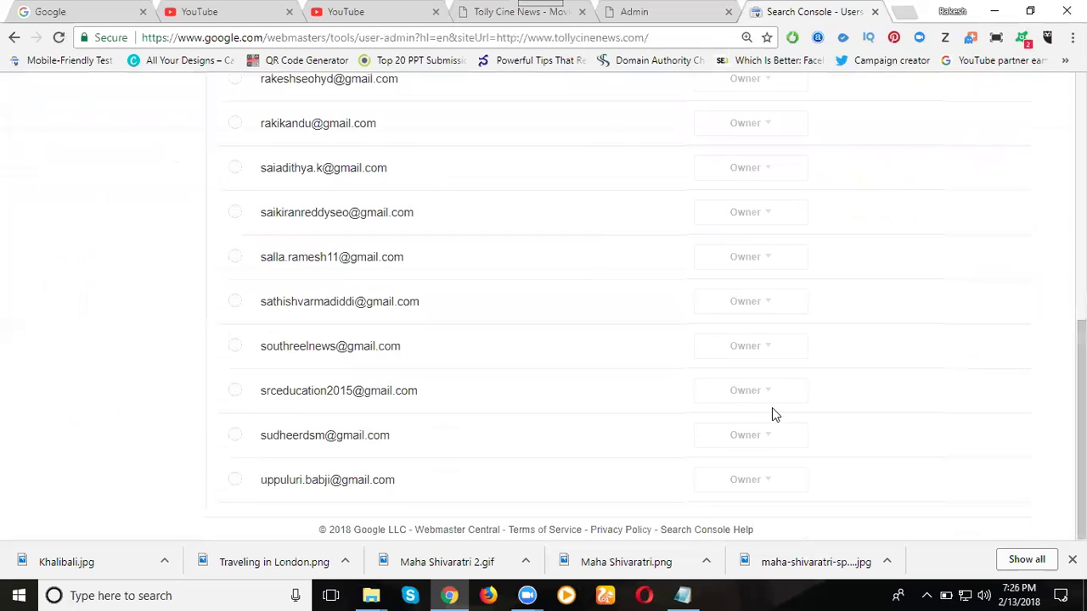
scroll(772, 413, "up", 6)
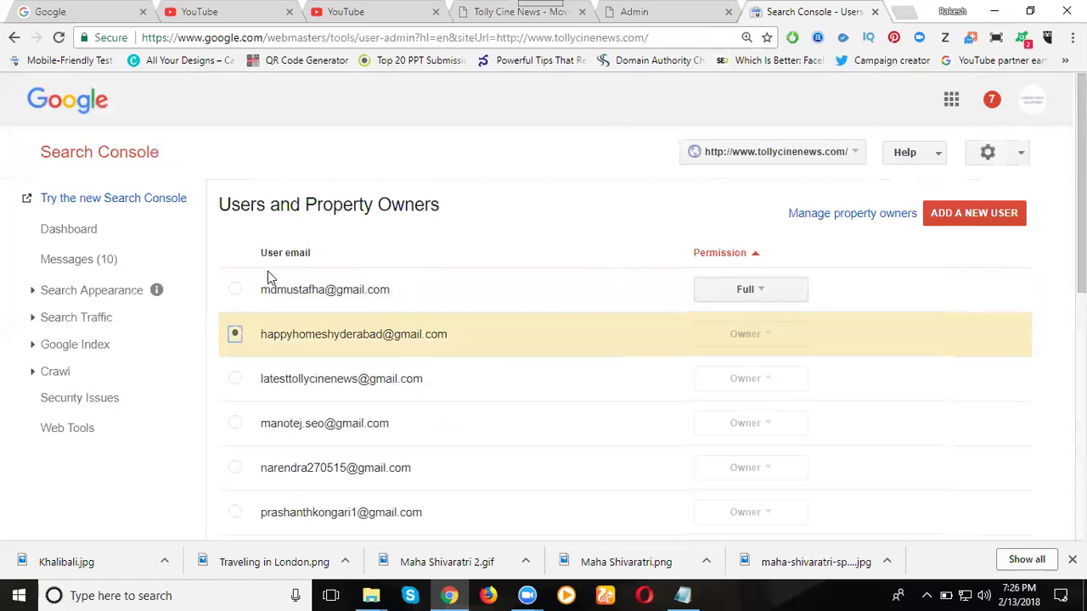
left_click(236, 290)
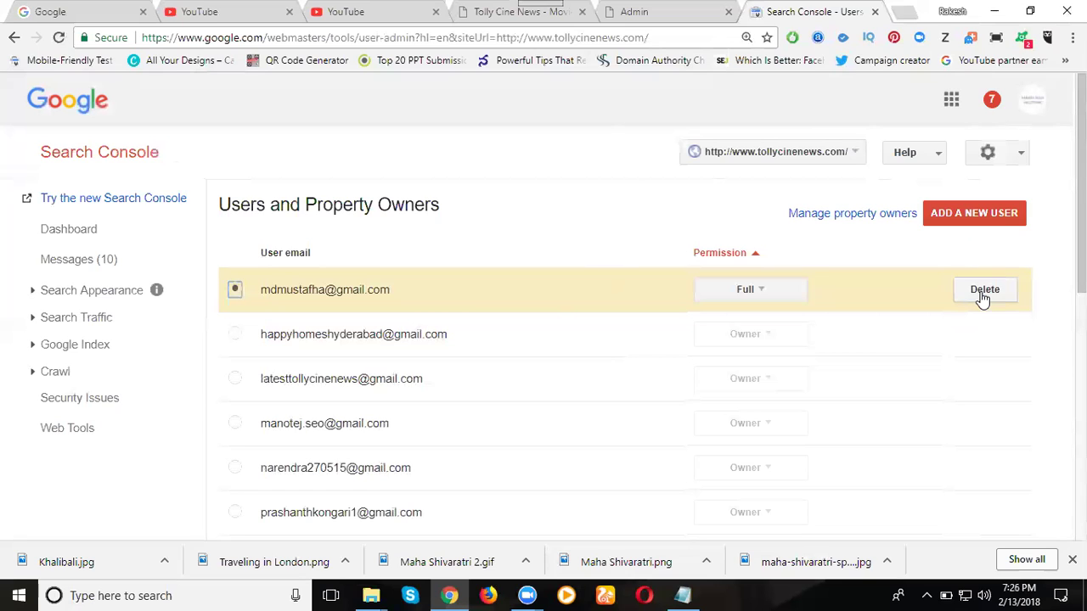
Open the property's verification details and add the copied email address as a new owner.
left_click(1004, 153)
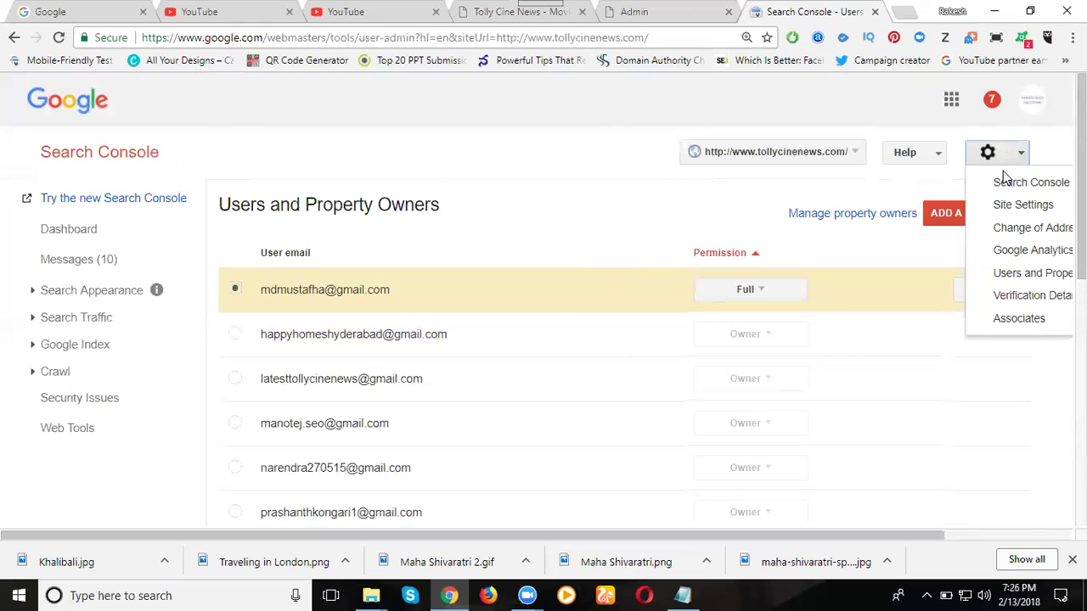
left_click(1015, 297)
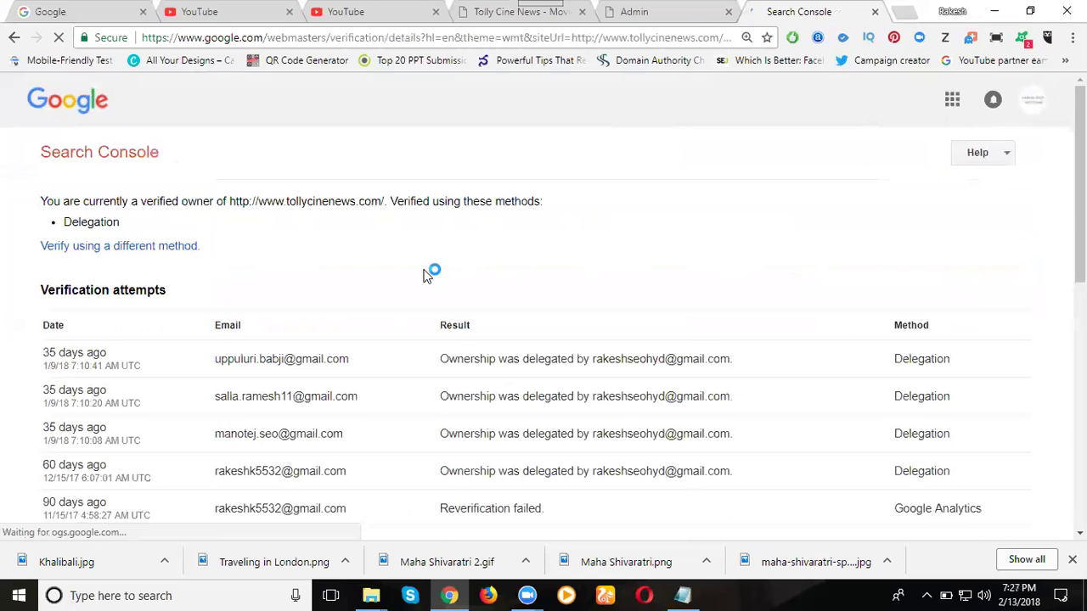
scroll(427, 274, "down", 4)
scroll(250, 384, "down", 3)
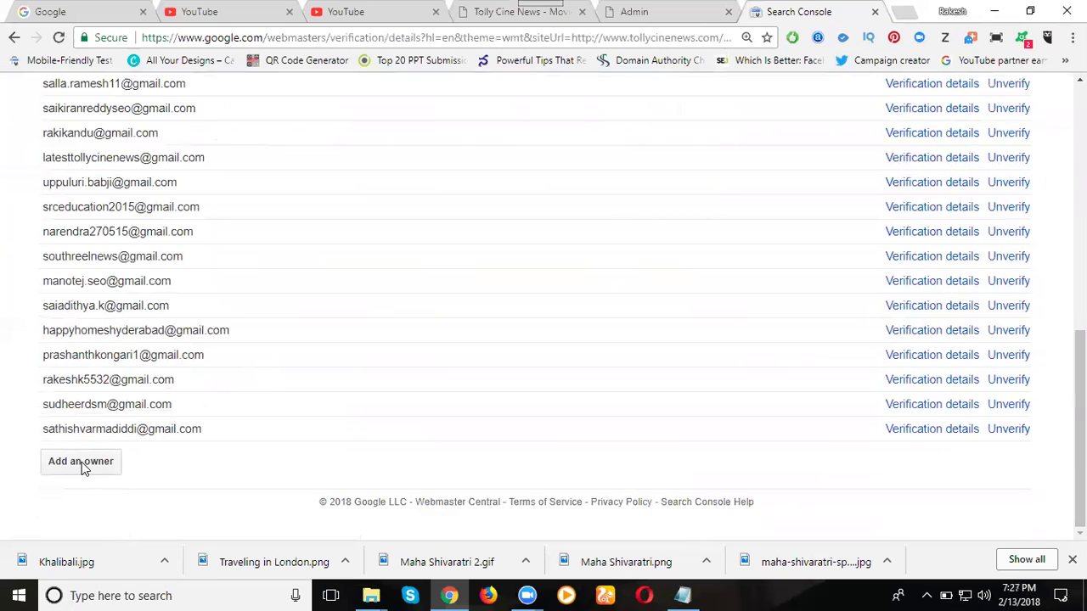
left_click(81, 462)
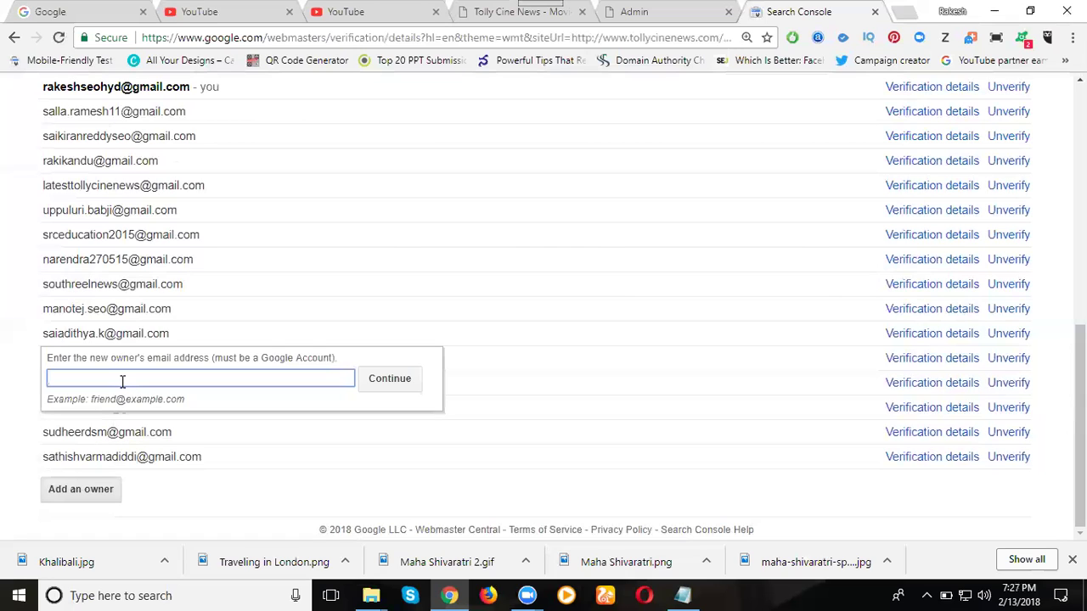
key("ctrl+v")
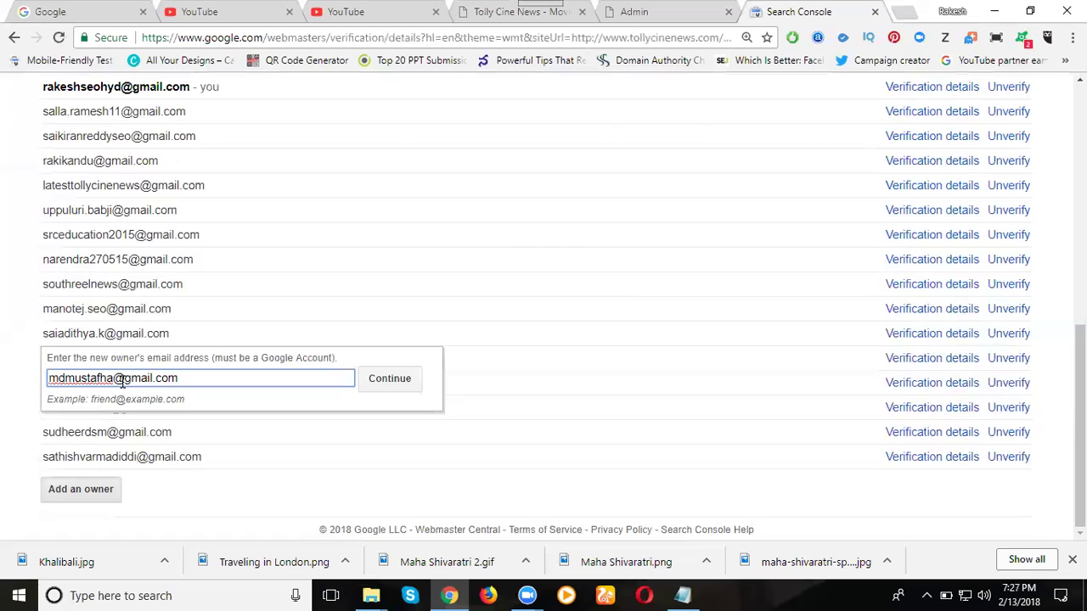
left_click(392, 383)
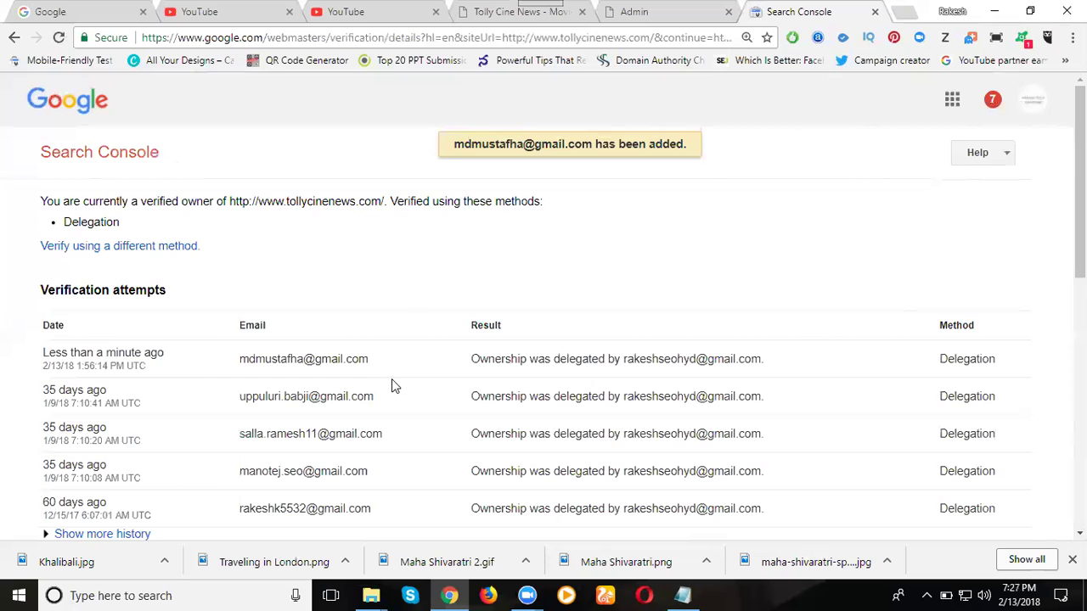
Unverify the second-to-last owner in the verified owners list, and return to the Search Console home page.
scroll(266, 340, "down", 3)
scroll(266, 347, "down", 4)
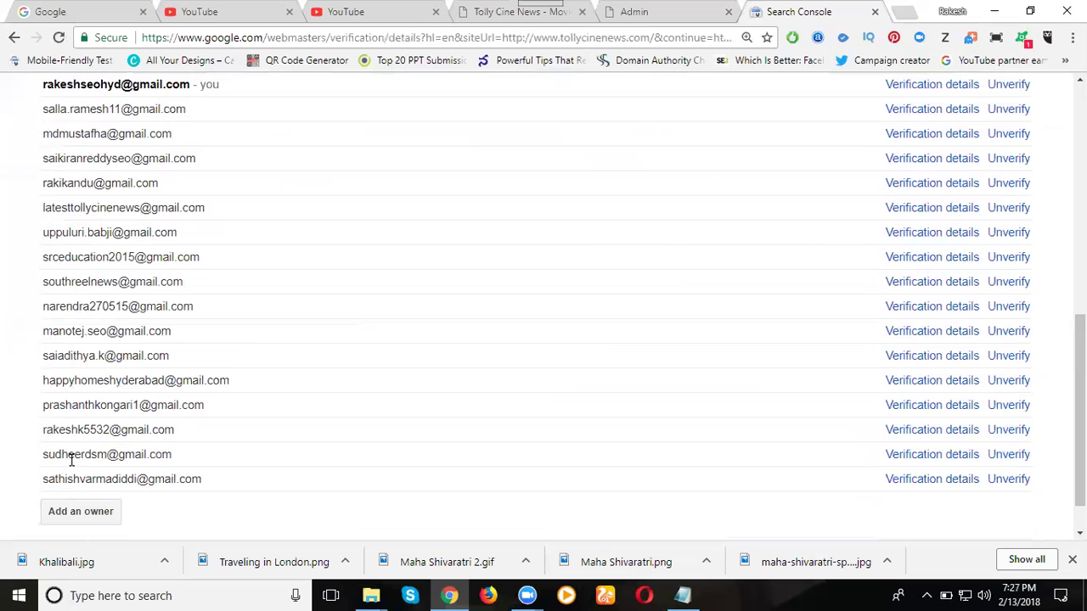
left_click(1002, 459)
left_click(355, 267)
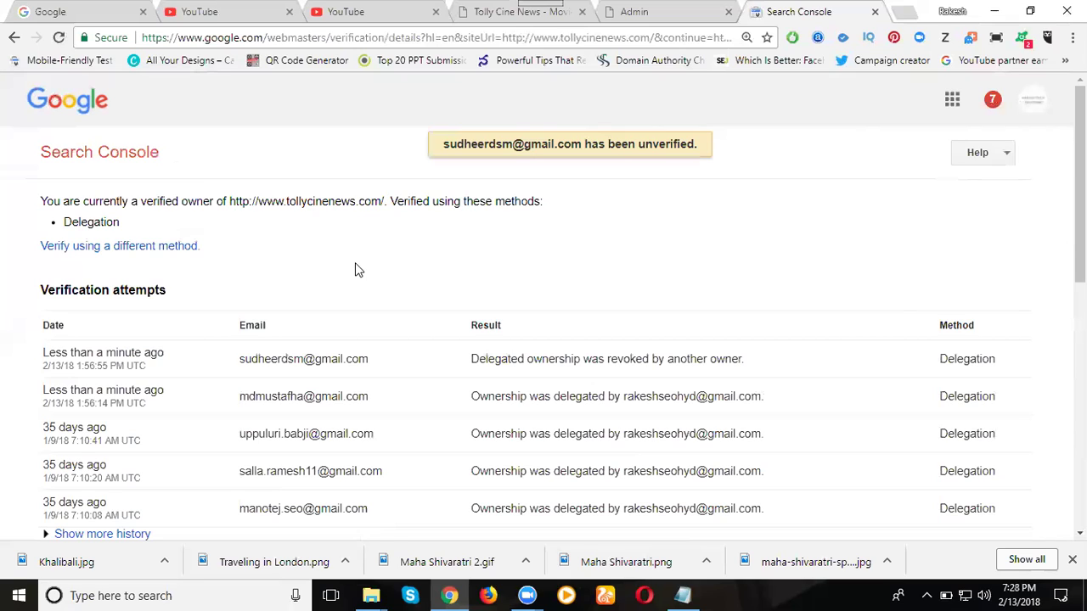
left_click(74, 159)
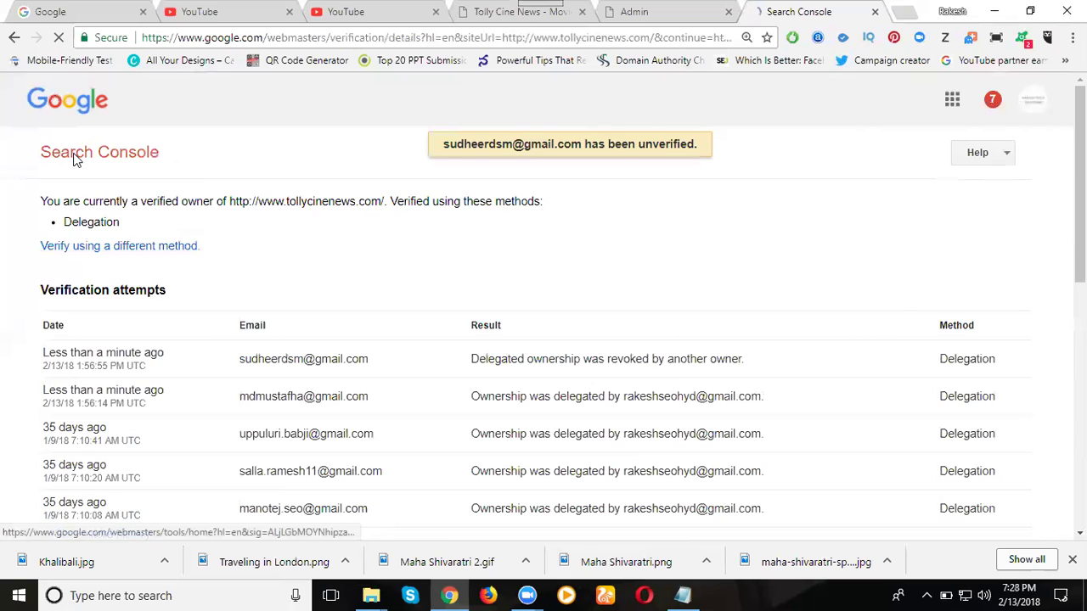